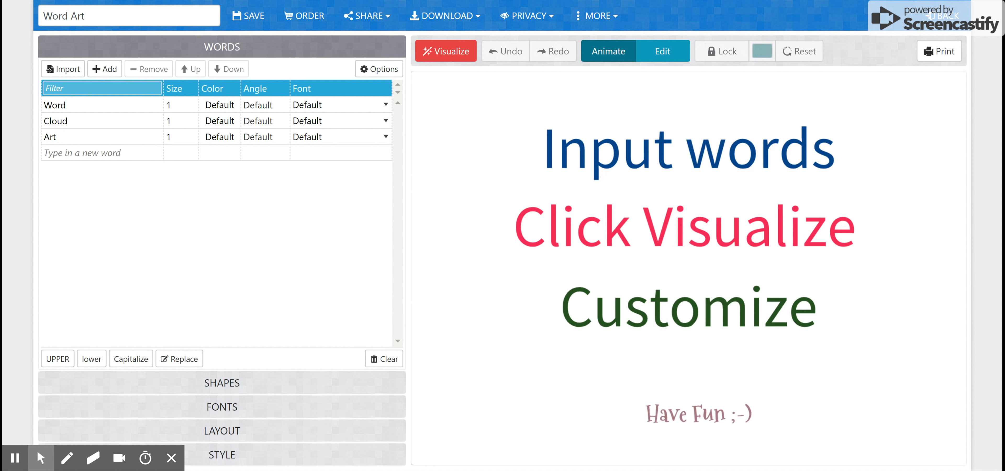
Step: Replace the sample word list with Reading, Math, Science and Social Studies, and generate the word cloud
{"action": "left_click", "coordinate": [78, 106]}
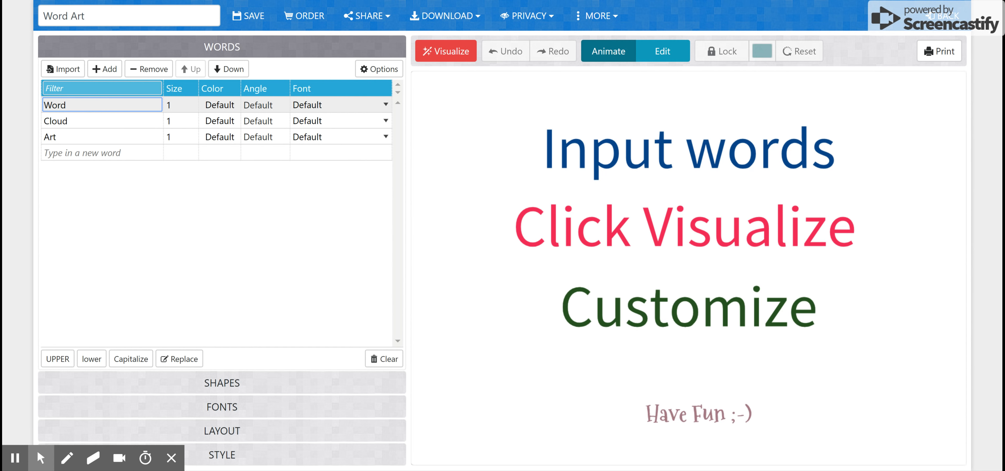
{"action": "key", "text": "BackSpace"}
{"action": "type", "text": "Reading"}
{"action": "key", "text": "Return"}
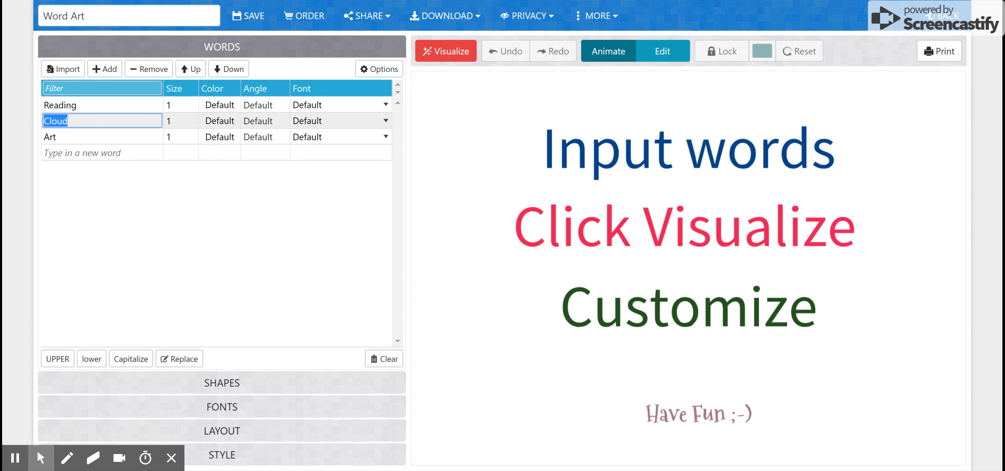
{"action": "type", "text": "Math"}
{"action": "key", "text": "Return"}
{"action": "type", "text": "Sci"}
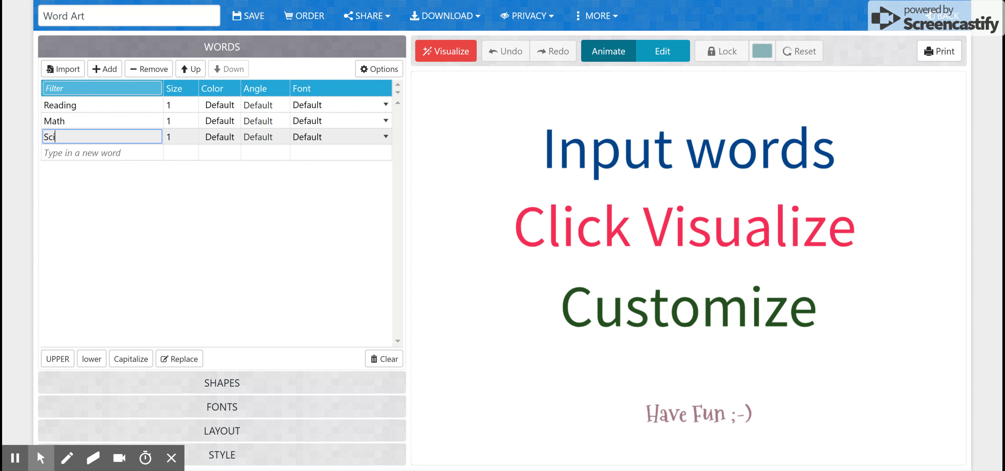
{"action": "type", "text": "ence"}
{"action": "key", "text": "Return"}
{"action": "type", "text": "Social Studies"}
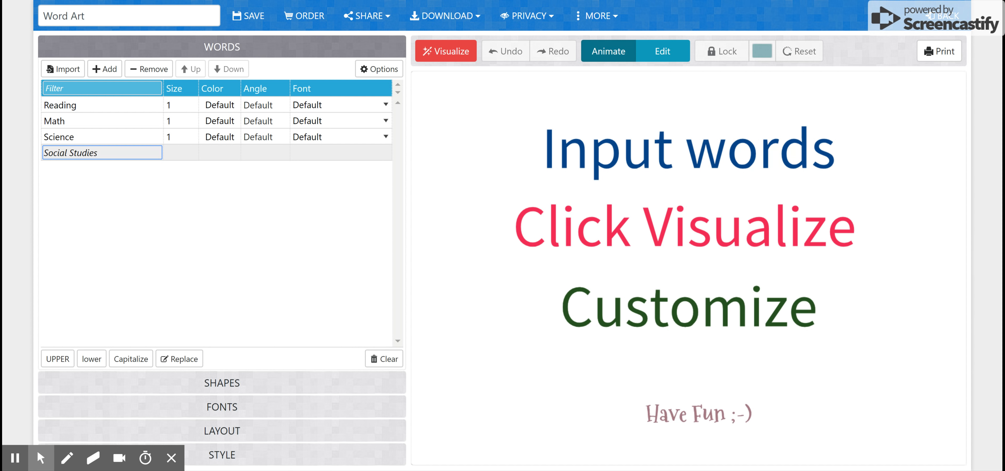
{"action": "left_click", "coordinate": [127, 189]}
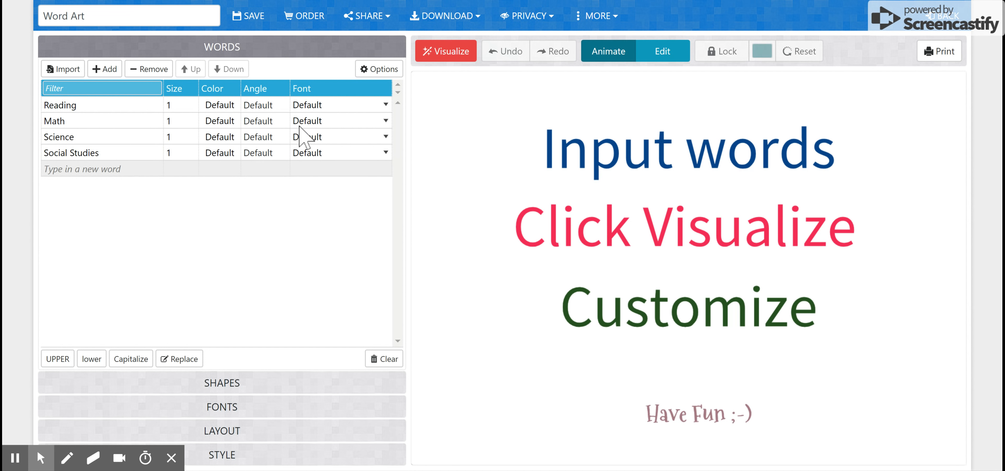
{"action": "left_click", "coordinate": [450, 56]}
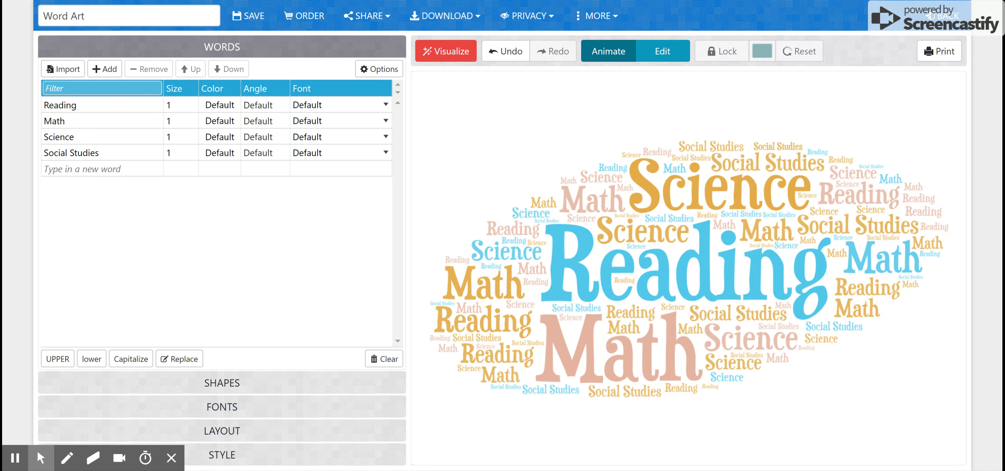
Step: Set the size of the word Reading to 5 in the word list
{"action": "left_click", "coordinate": [171, 105]}
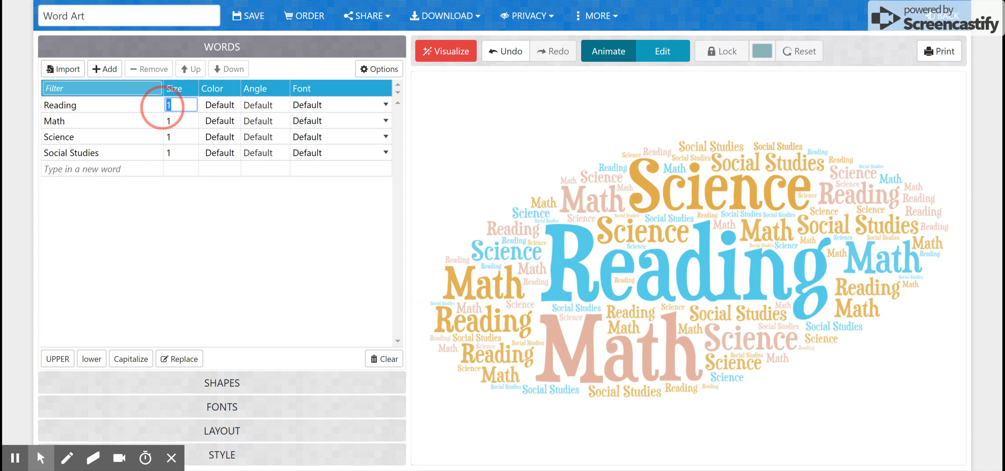
{"action": "type", "text": "5"}
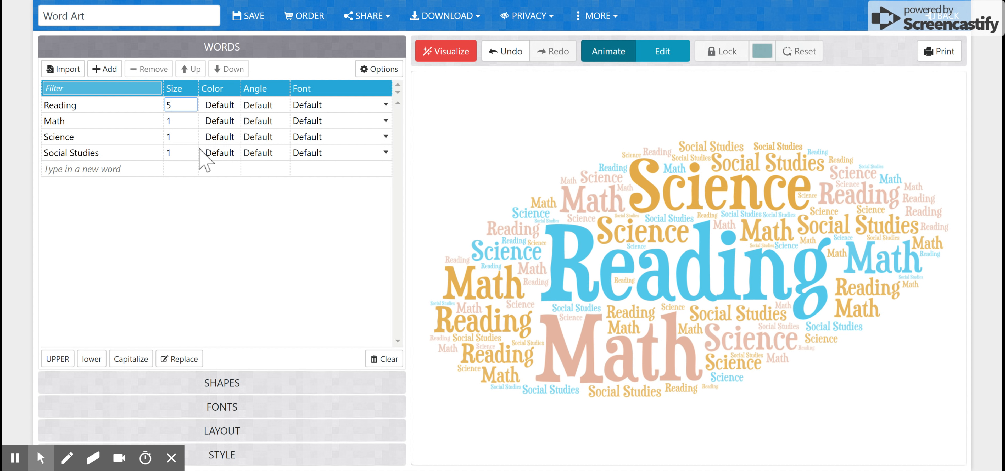
{"action": "left_click", "coordinate": [245, 207]}
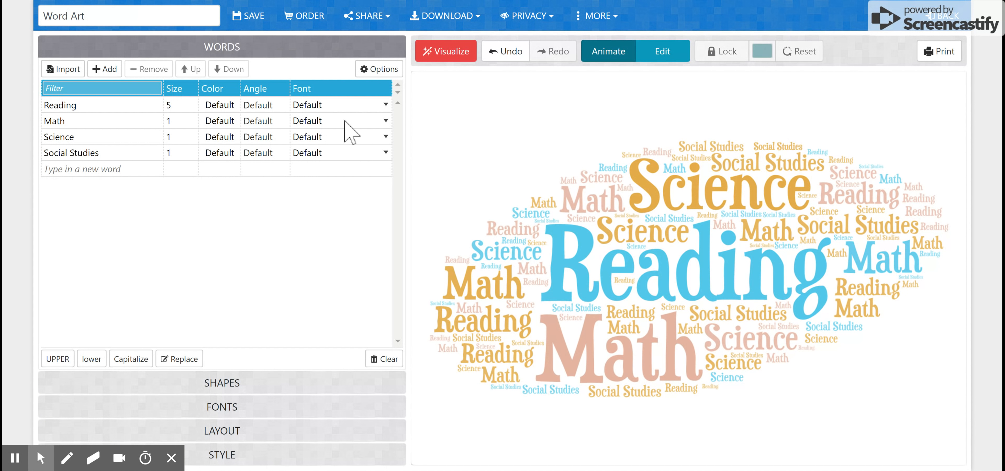
Step: Set the word options to size words by the size column, and regenerate the word cloud
{"action": "left_click", "coordinate": [373, 69]}
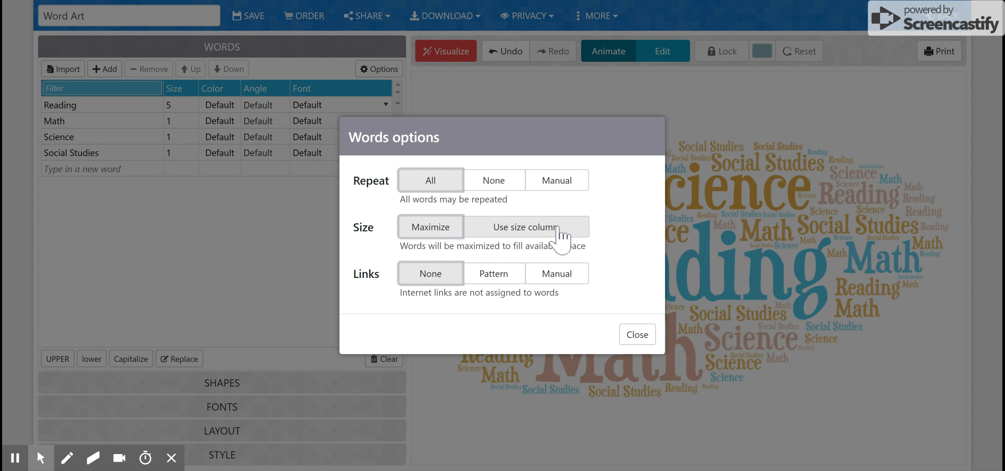
{"action": "left_click", "coordinate": [540, 229]}
{"action": "left_click", "coordinate": [637, 341]}
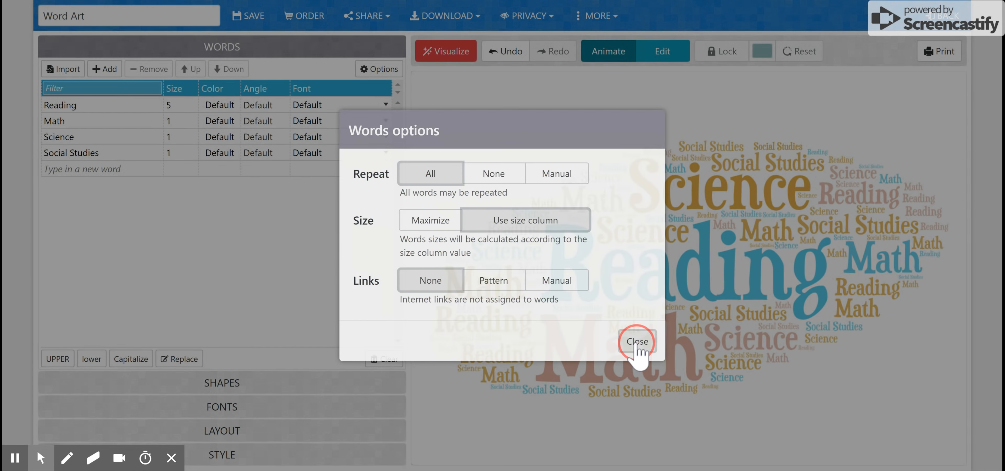
{"action": "left_click", "coordinate": [443, 54]}
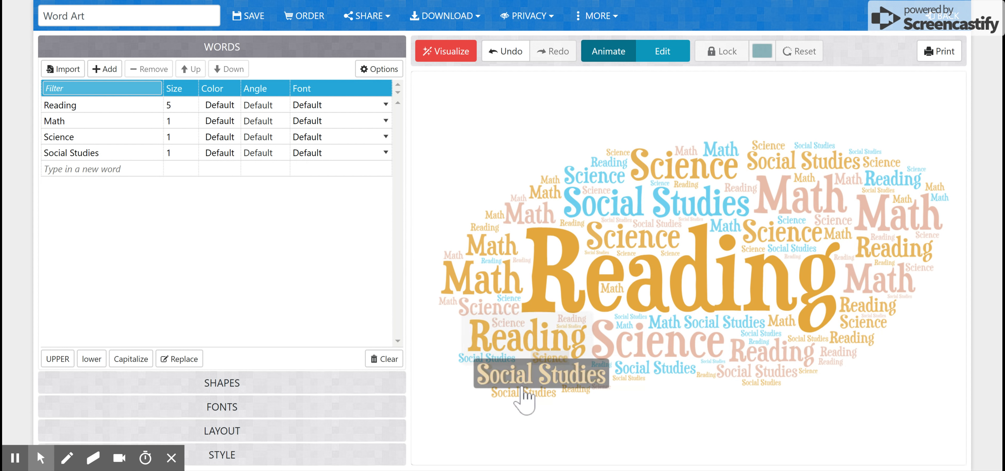
Step: Apply the red color #C81D1D to the word Reading
{"action": "left_click", "coordinate": [231, 106]}
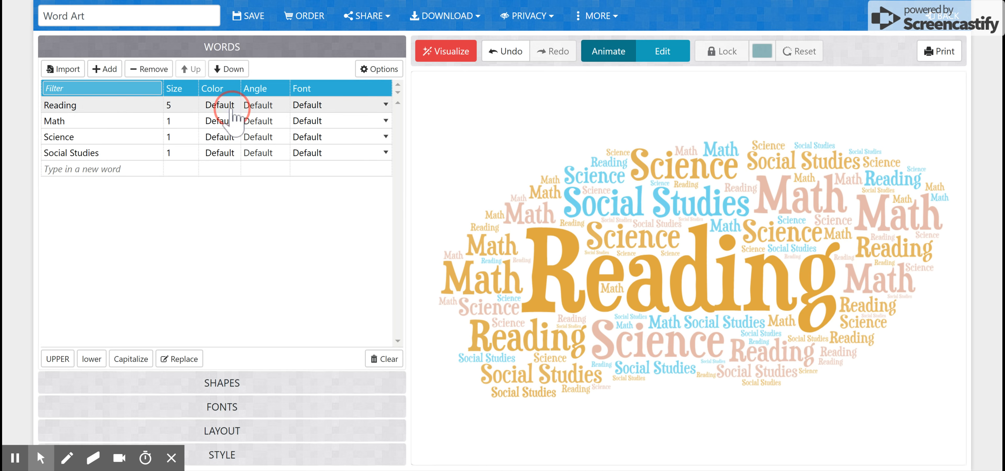
{"action": "left_click", "coordinate": [583, 139]}
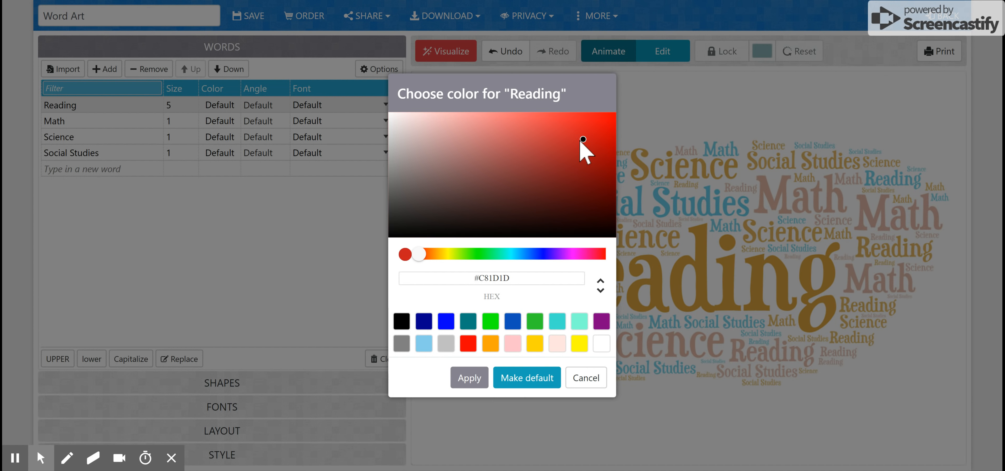
{"action": "left_click", "coordinate": [470, 378]}
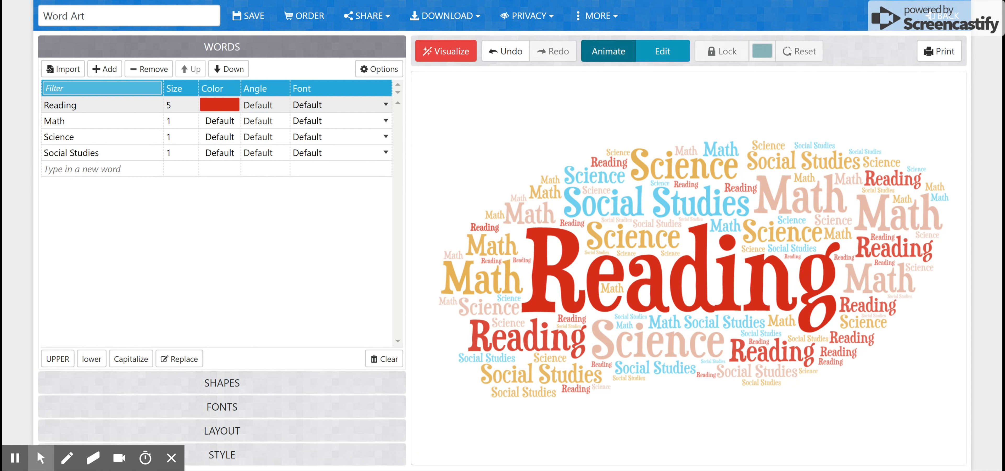
Step: Set the angle of the word Math to 45 and regenerate the word cloud
{"action": "left_click", "coordinate": [270, 125]}
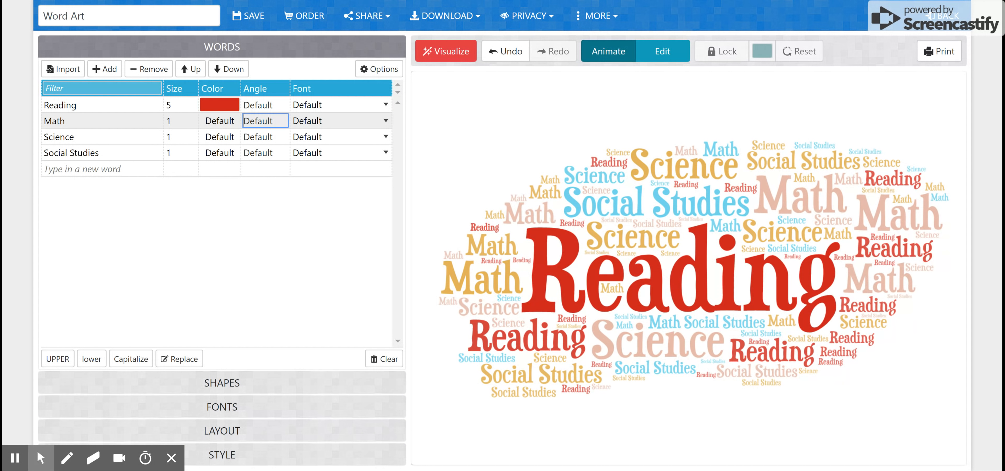
{"action": "type", "text": "45"}
{"action": "left_click", "coordinate": [283, 206]}
{"action": "left_click", "coordinate": [457, 54]}
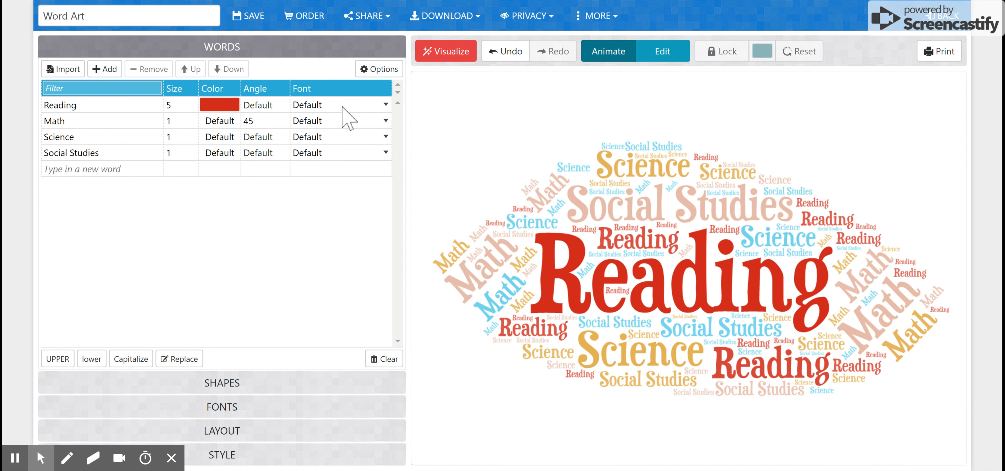
{"action": "left_click", "coordinate": [385, 105]}
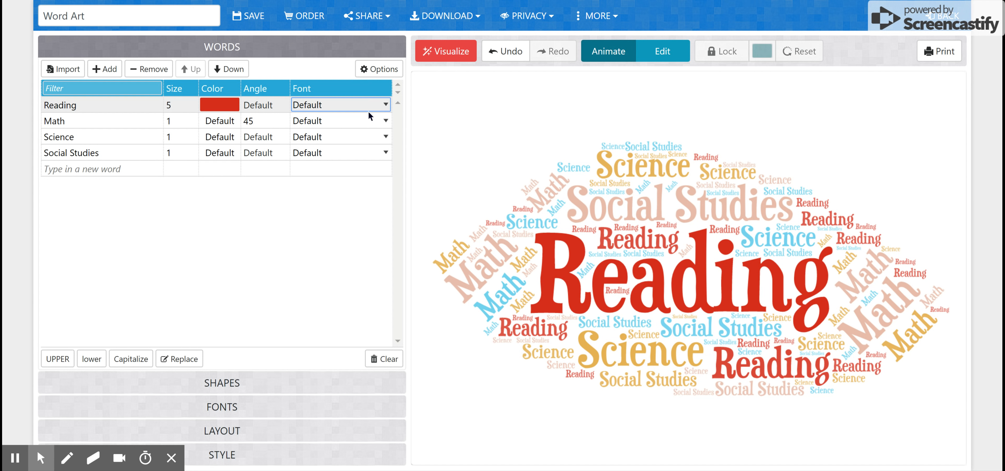
{"action": "left_click", "coordinate": [261, 214]}
Step: Using the manual repeat option, stop the word Reading from repeating and regenerate the word cloud
{"action": "left_click", "coordinate": [379, 69]}
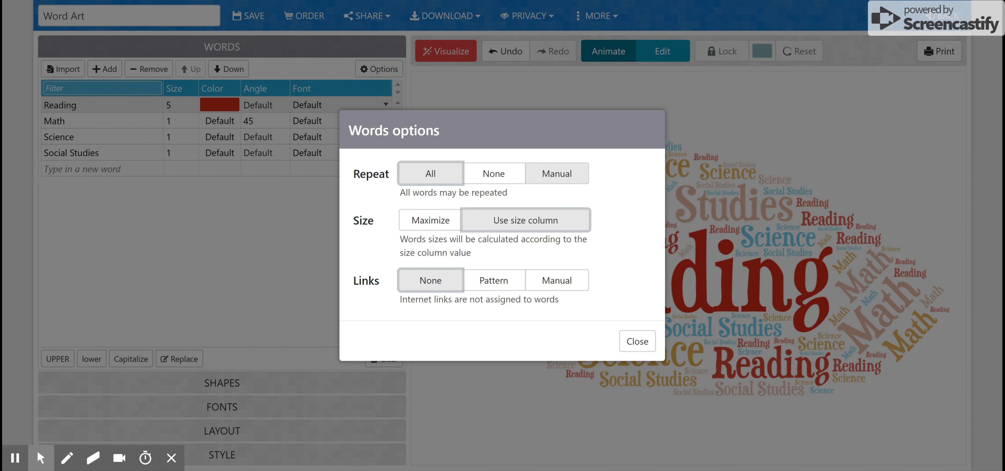
{"action": "left_click", "coordinate": [566, 174]}
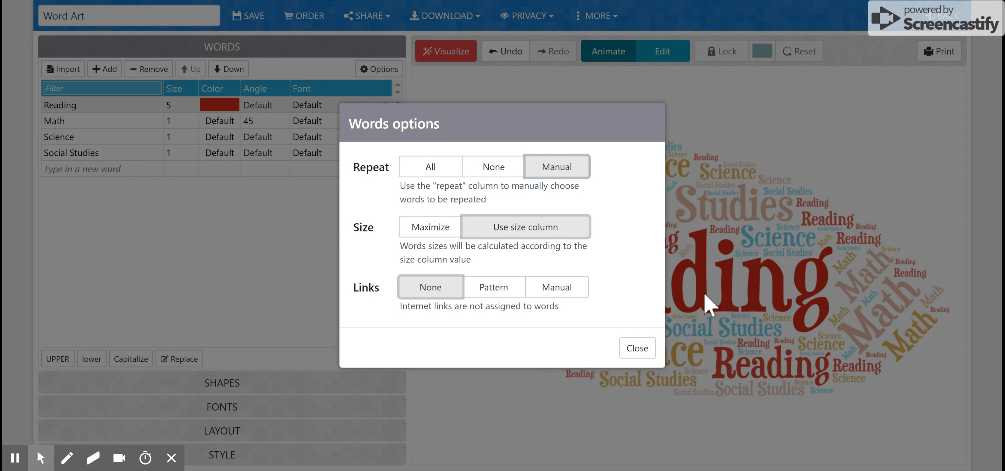
{"action": "left_click", "coordinate": [640, 350]}
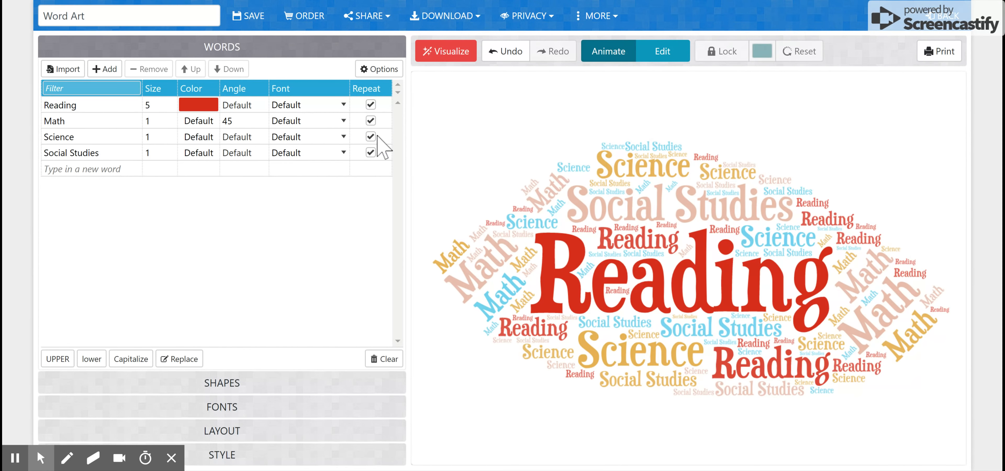
{"action": "left_click", "coordinate": [370, 104]}
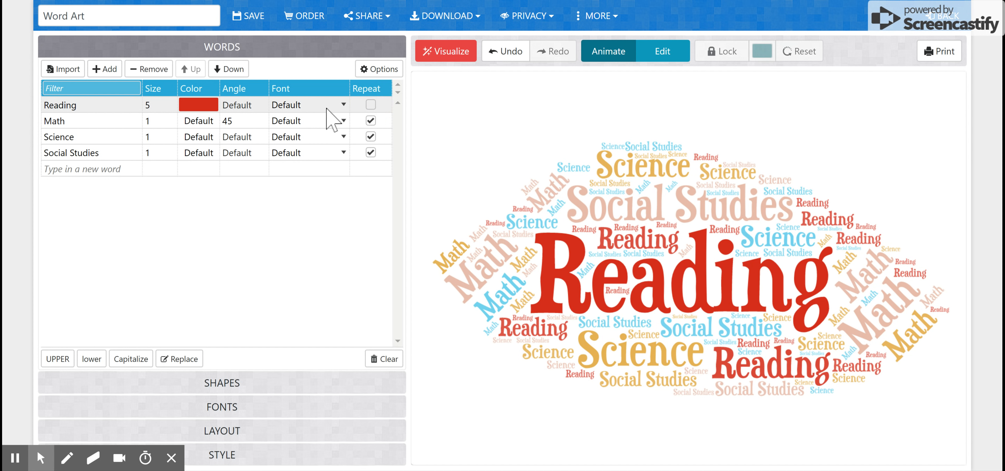
{"action": "left_click", "coordinate": [430, 56]}
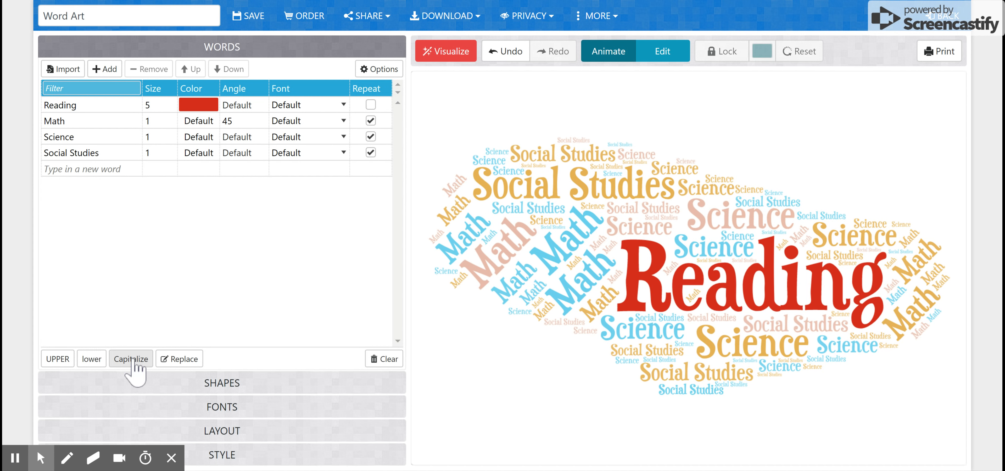
Step: Convert all listed words to uppercase and regenerate the word cloud
{"action": "left_click", "coordinate": [62, 360]}
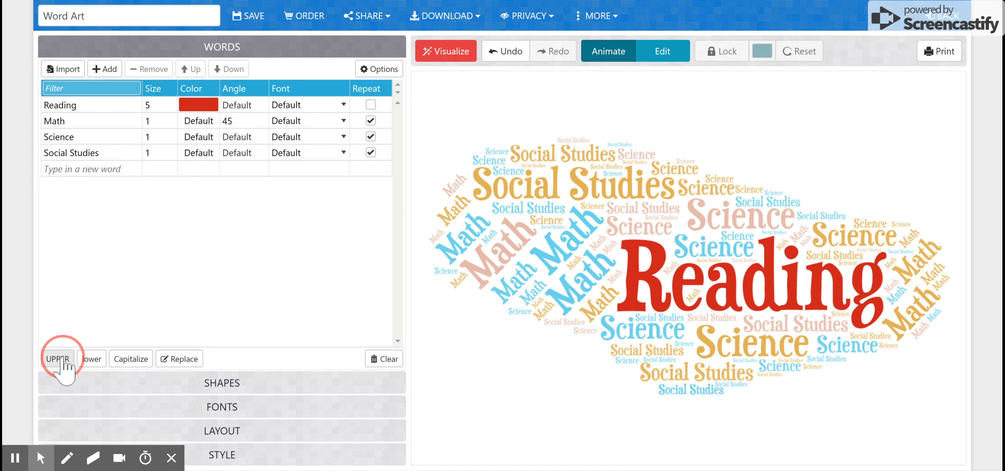
{"action": "left_click", "coordinate": [442, 58]}
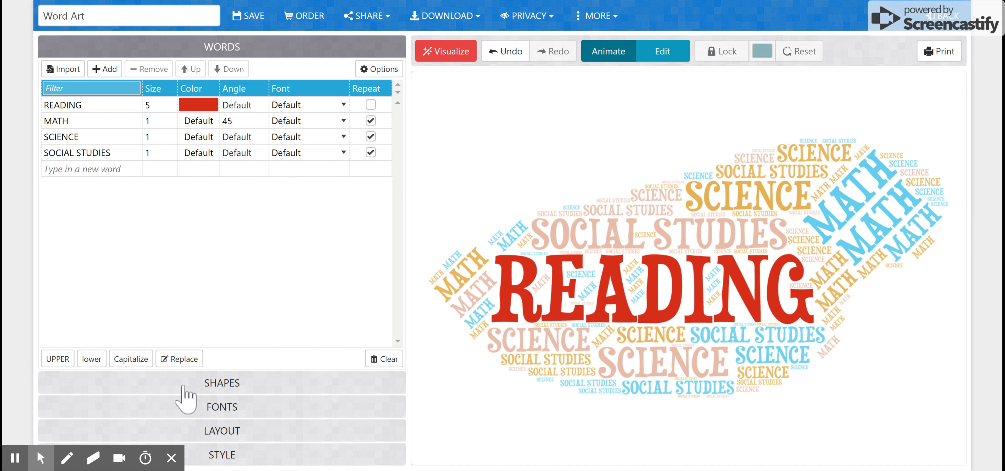
{"action": "left_click", "coordinate": [191, 362]}
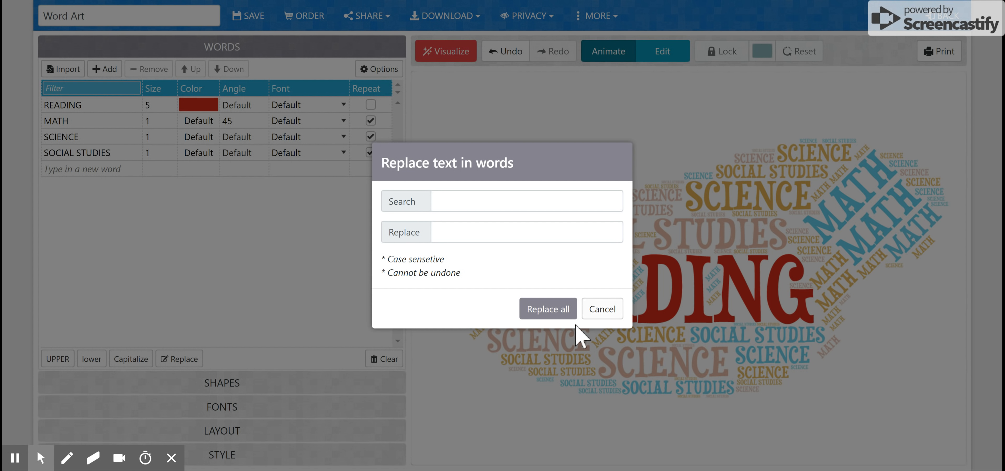
{"action": "left_click", "coordinate": [603, 310]}
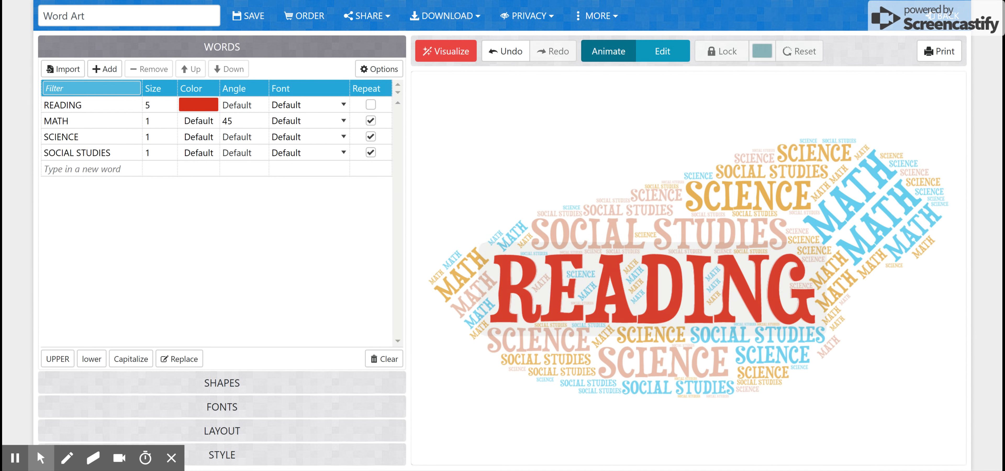